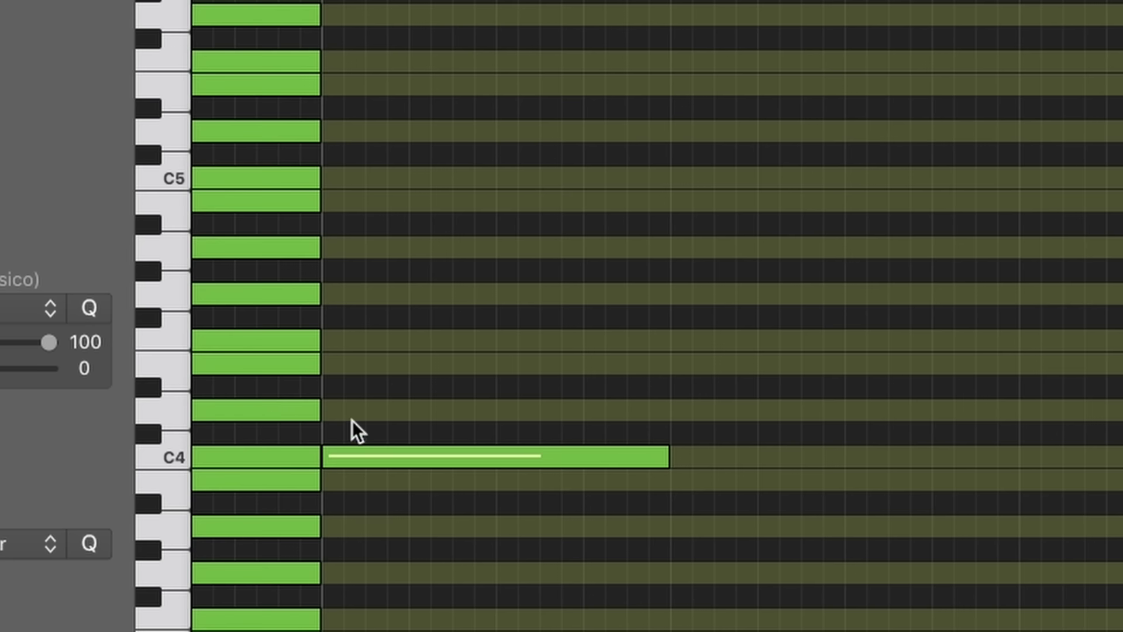
Build a C major triad in bar 9 by copying the C4 note to E4 and G4, and play it
left_click_drag(358, 449, 347, 295)
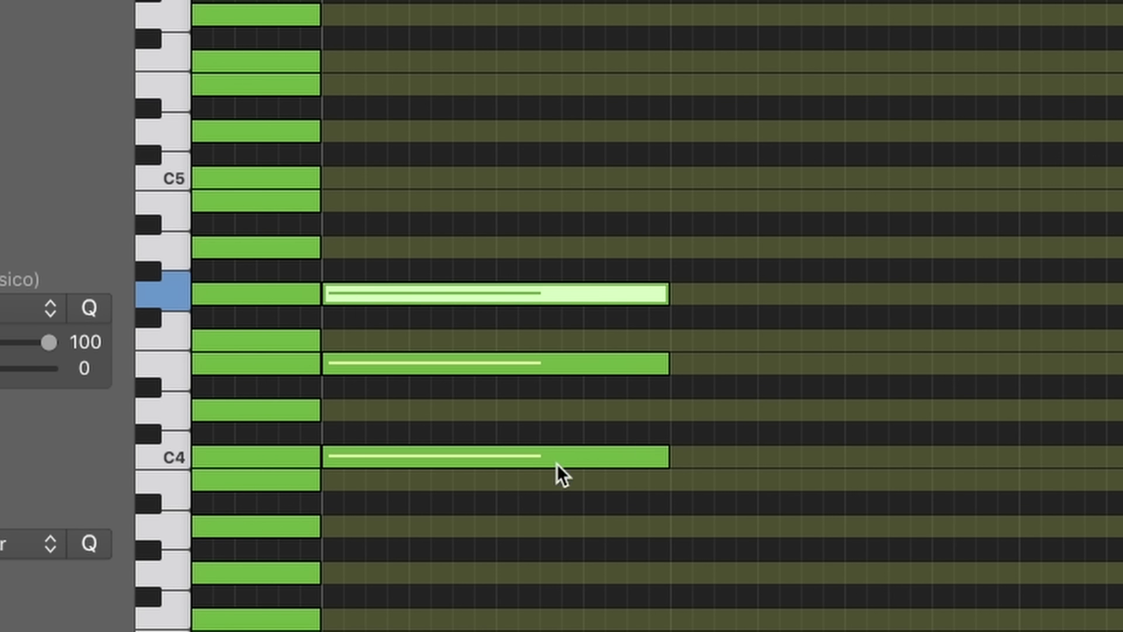
key("space")
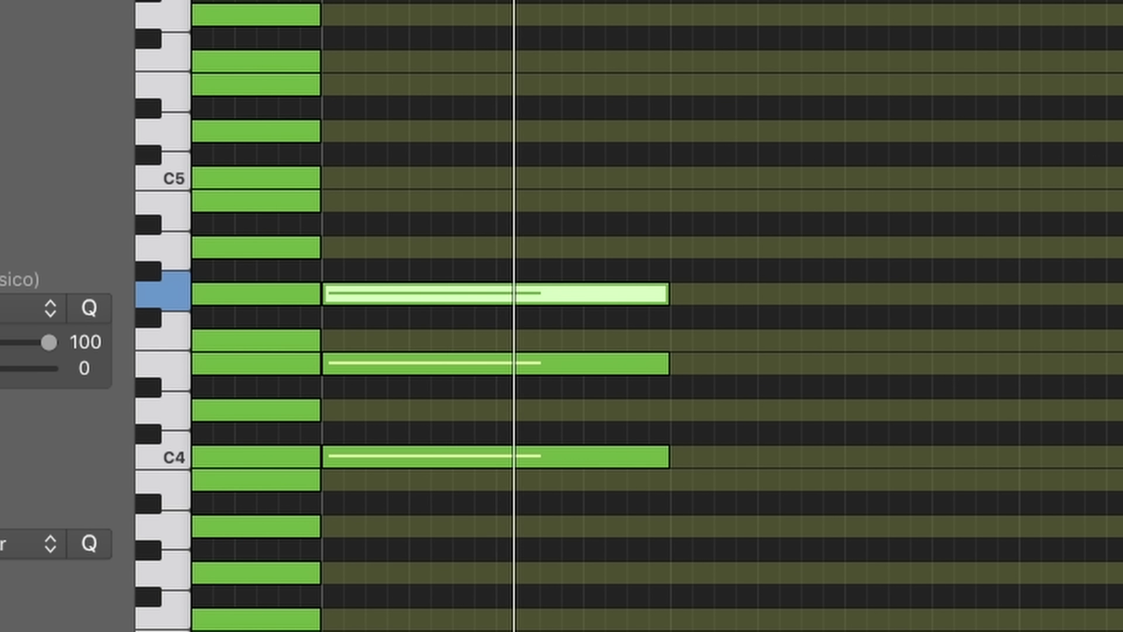
key("space")
Build the bar 10 chord by copying the C4 note to D4 and stacking copies on F4 and A4
left_click_drag(431, 458, 773, 404)
key("alt")
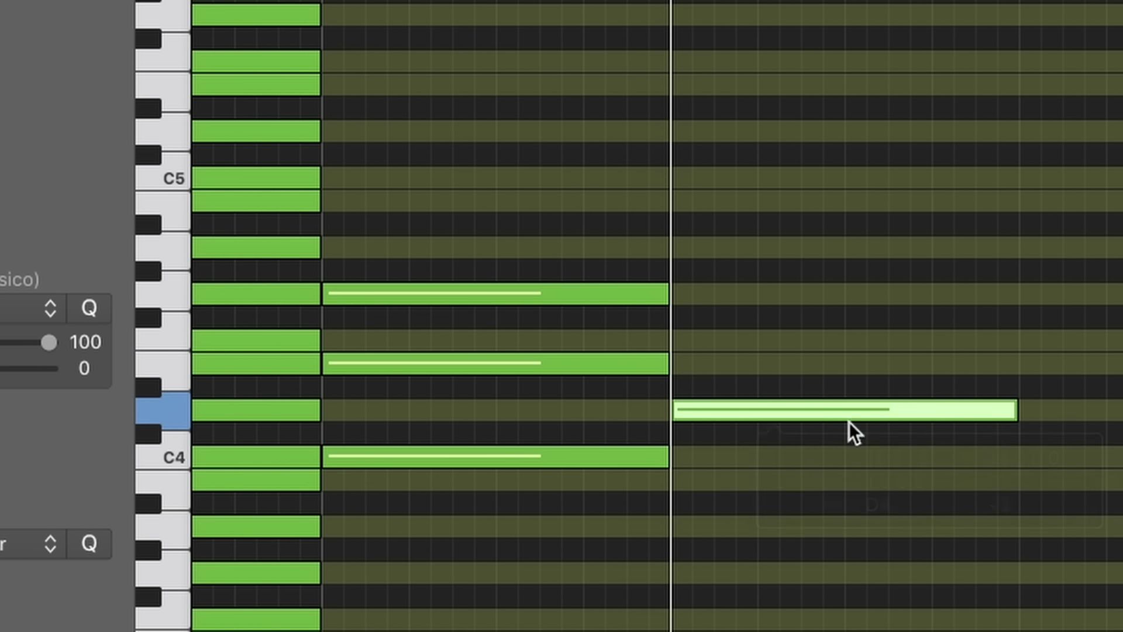
mouse_move(738, 406)
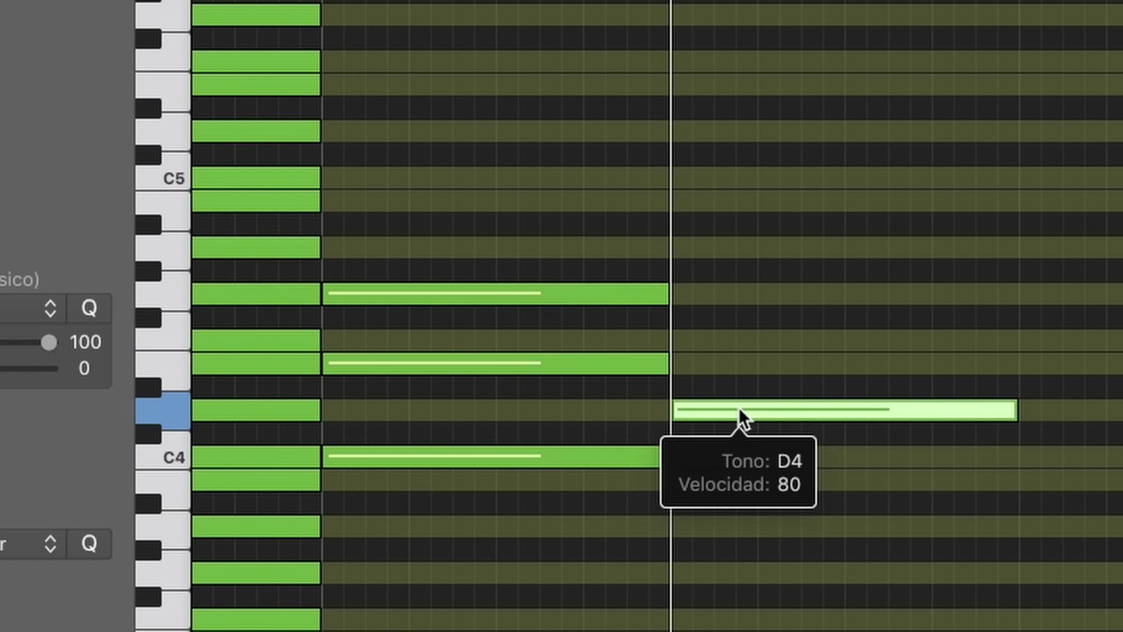
left_click_drag(704, 416, 727, 243)
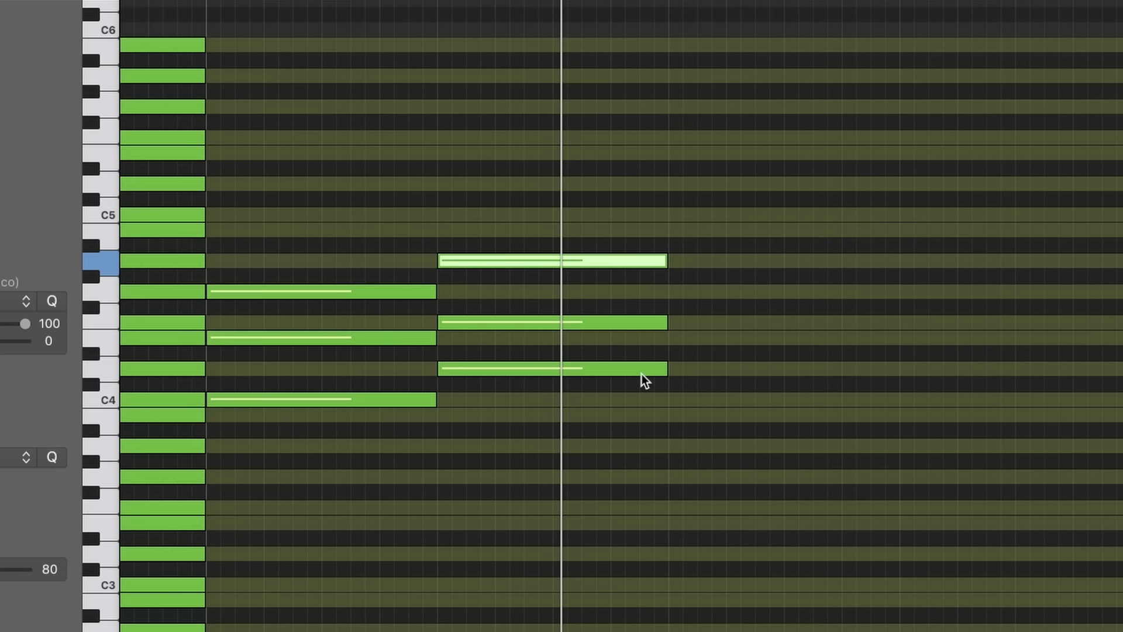
Build the bar 11 chord from note copies on E4, G4 and B4, and play it
left_click_drag(485, 366, 712, 341)
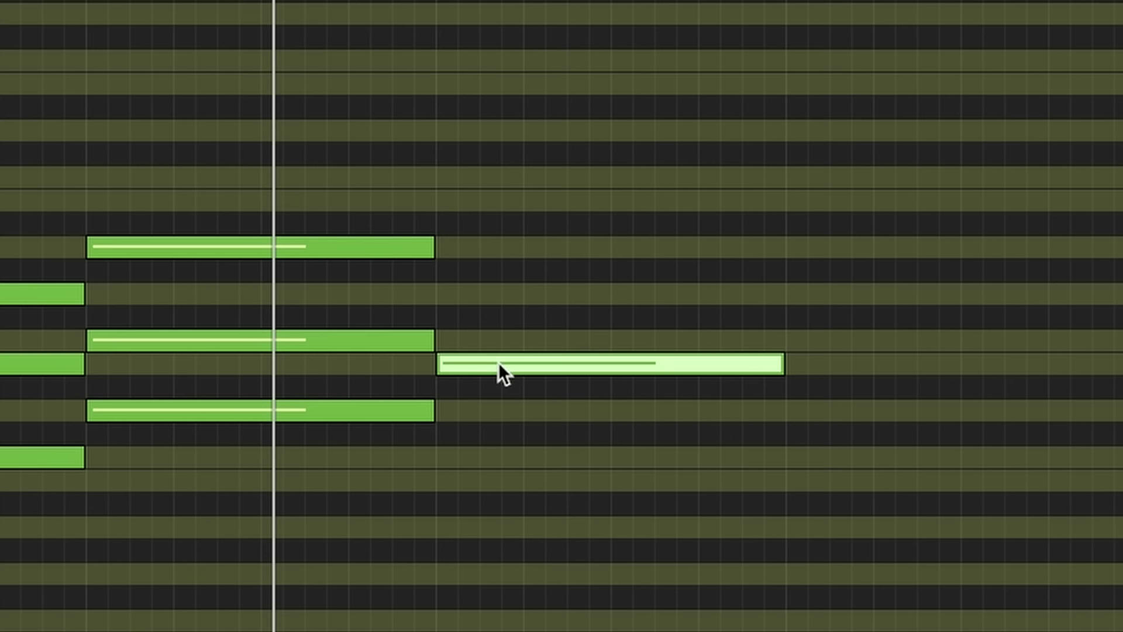
left_click_drag(498, 368, 495, 200)
key("space")
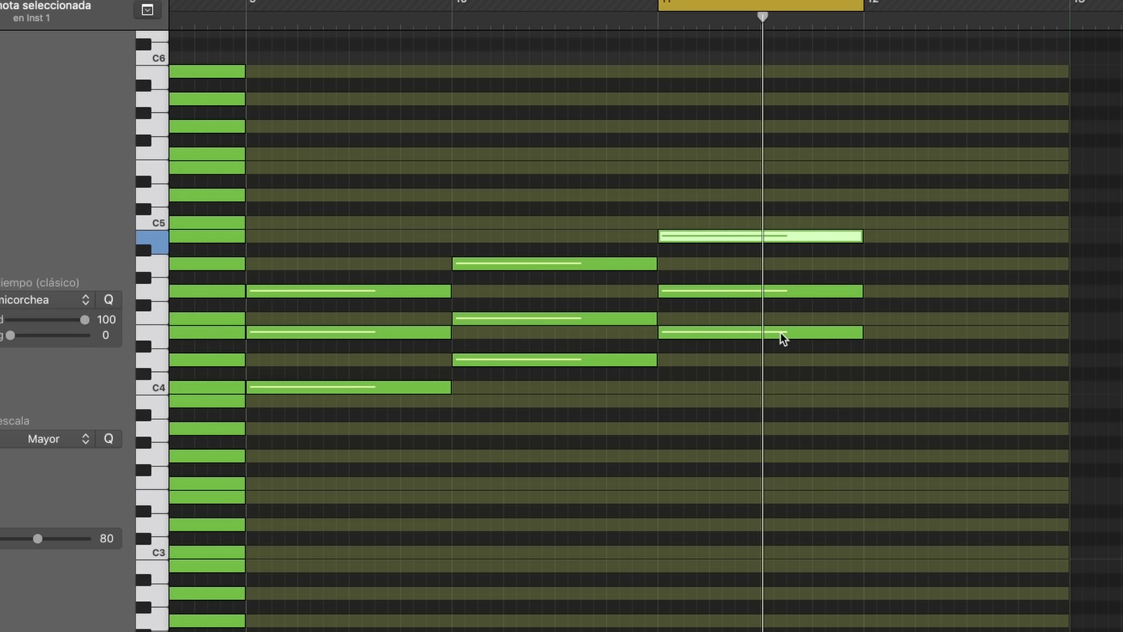
Build the bar 12 chord from note copies on G4, B4 and D5, and play it
left_click_drag(767, 331, 956, 247)
key("alt")
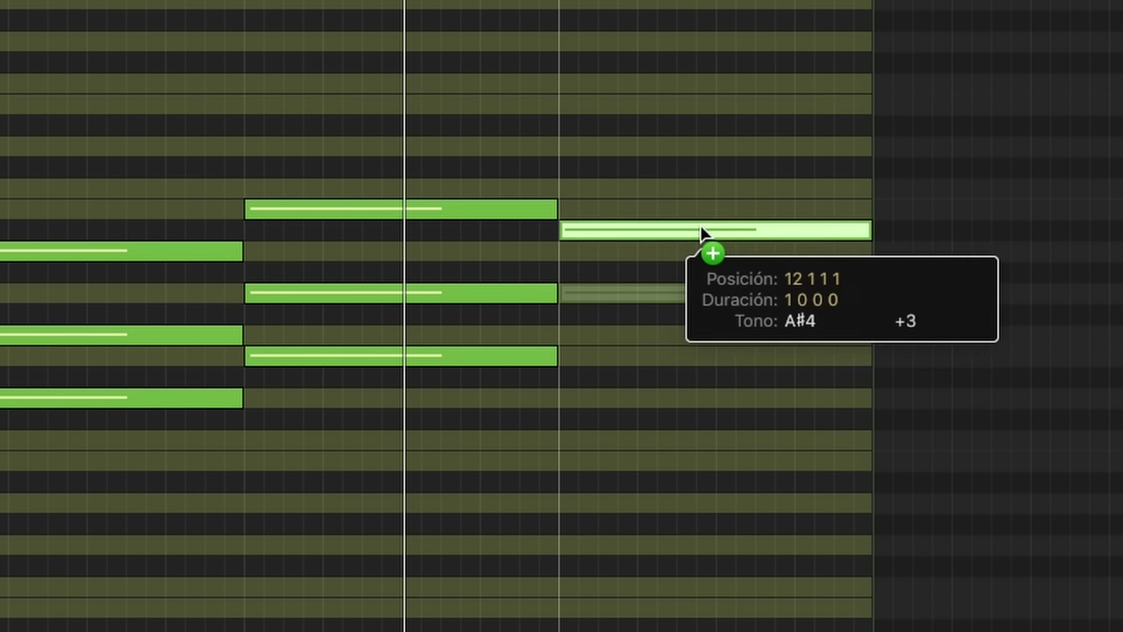
left_click_drag(700, 227, 638, 150)
key("space")
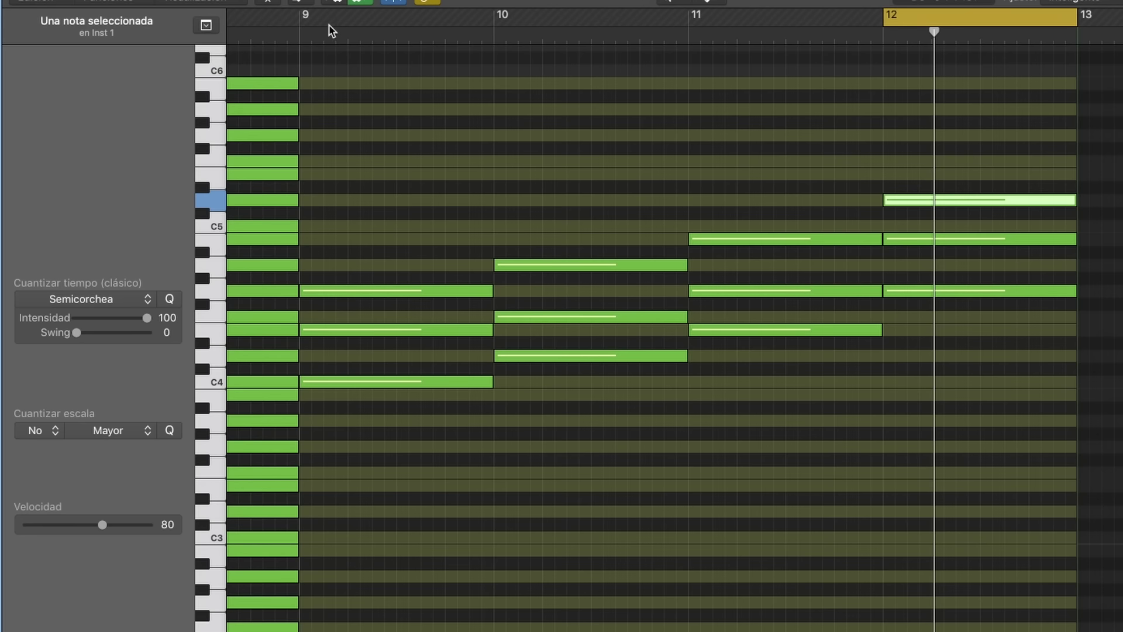
Set the cycle range from bar 9 to bar 13, play the four-chord progression and deselect the notes
left_click_drag(307, 23, 1086, 103)
key("space")
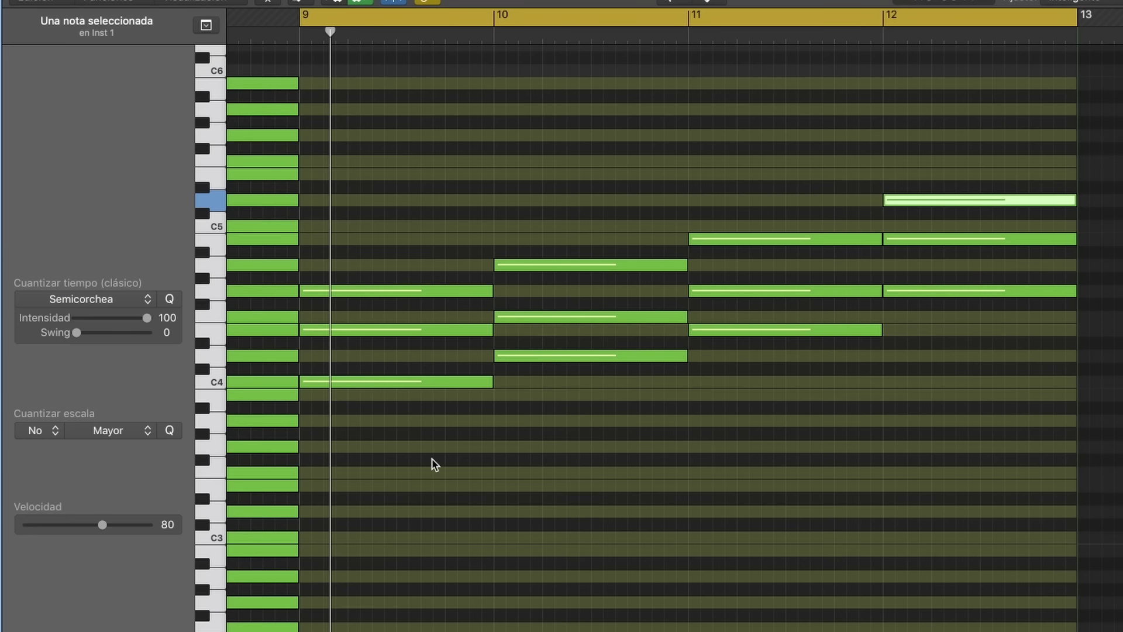
left_click(362, 429)
left_click(1053, 200)
key("space")
left_click(360, 428)
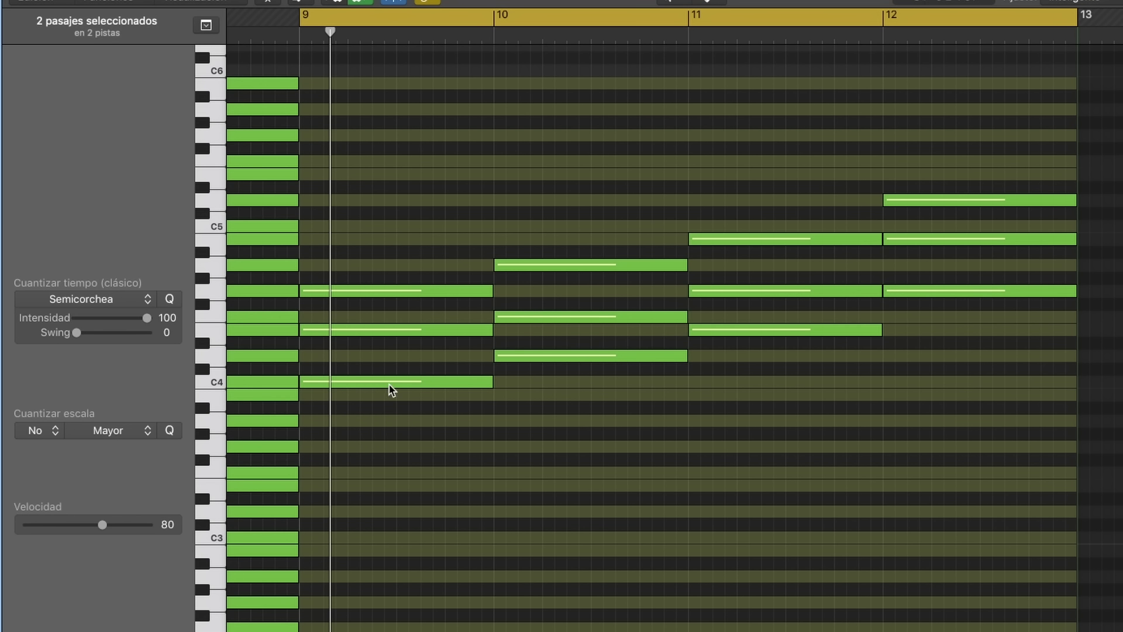
Copy the lowest note of all four chords one octave down, starting at C3, and play the result
mouse_move(392, 382)
left_click(391, 383)
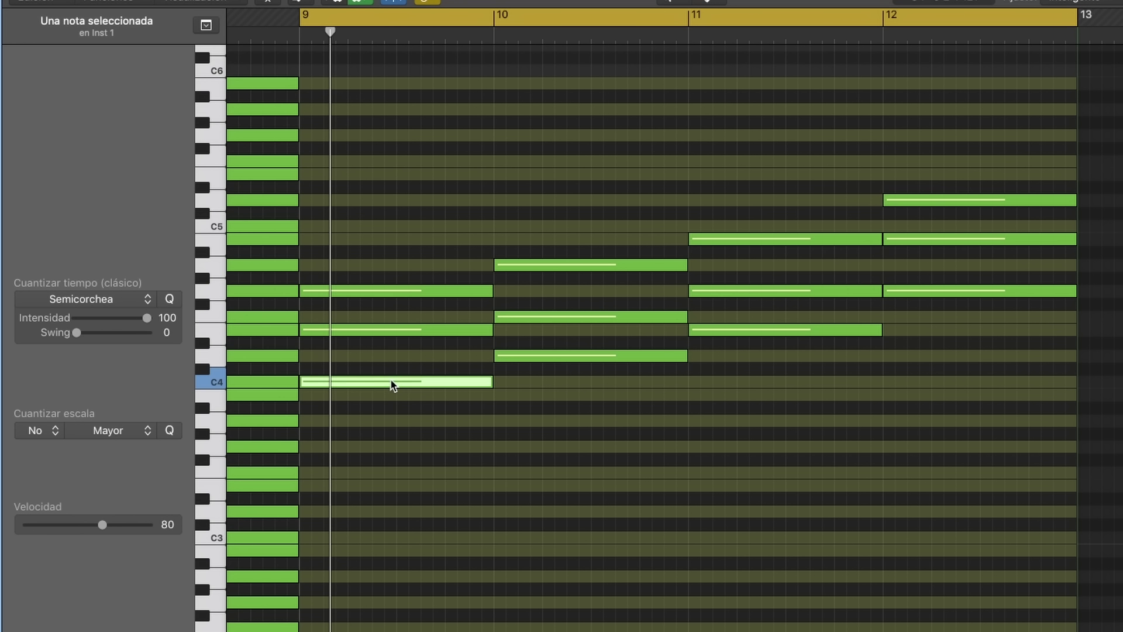
left_click(539, 355, "shift")
left_click(731, 329, "shift")
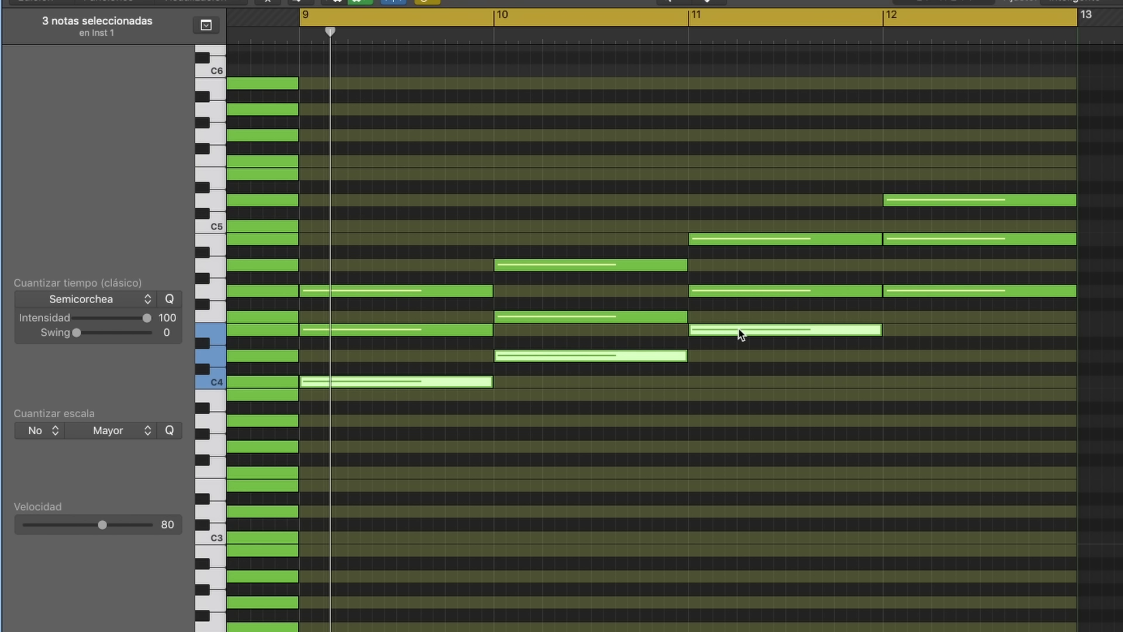
left_click(915, 291, "shift")
left_click_drag(325, 380, 321, 536)
key("space")
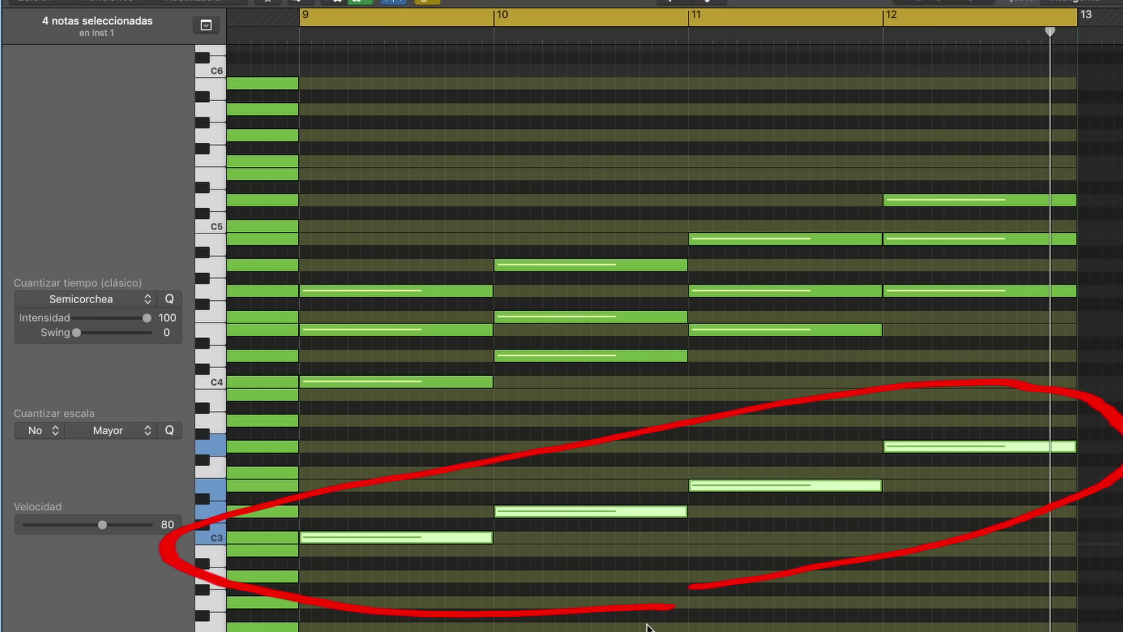
left_click(595, 611)
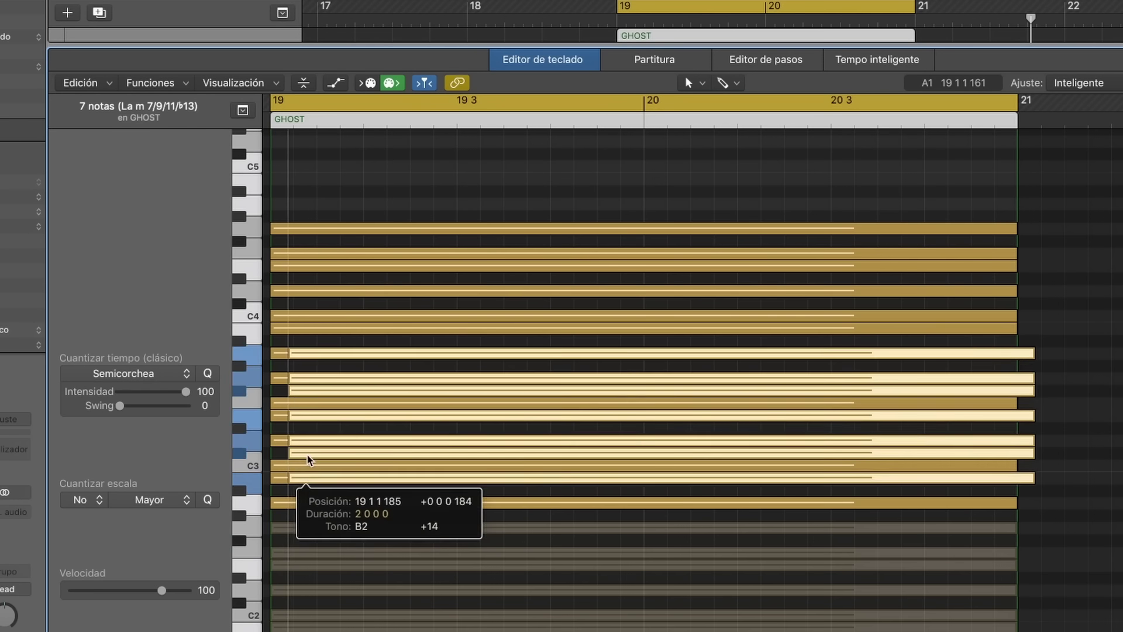
Copy the seven selected GHOST scale notes up to the octave starting on A4, and close the keyboard editor
left_click_drag(293, 456, 288, 209)
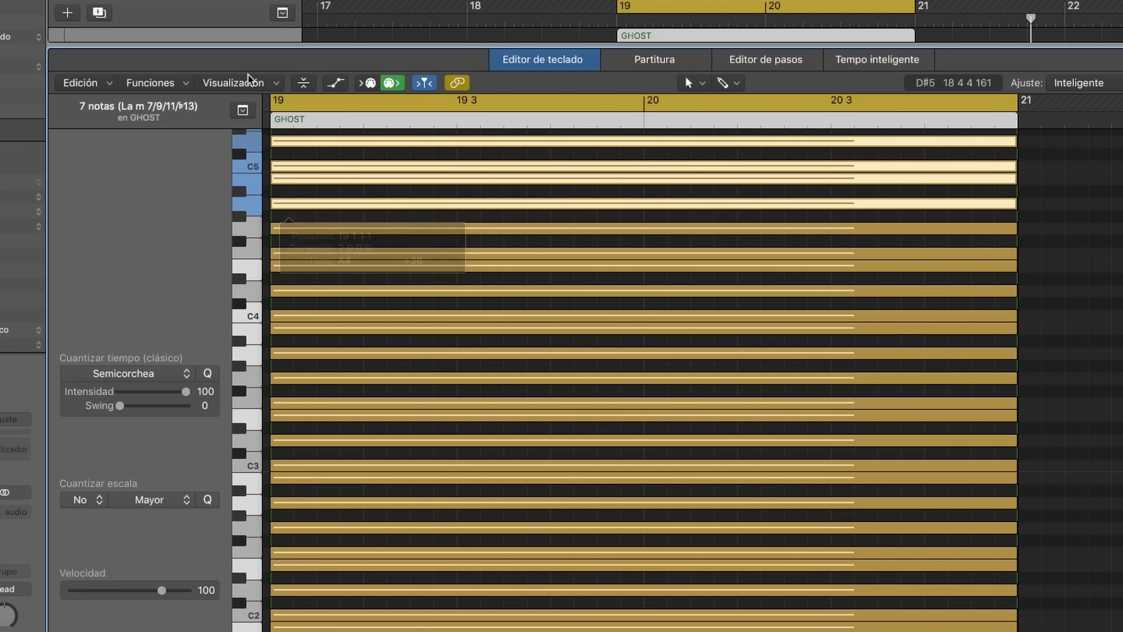
key("e")
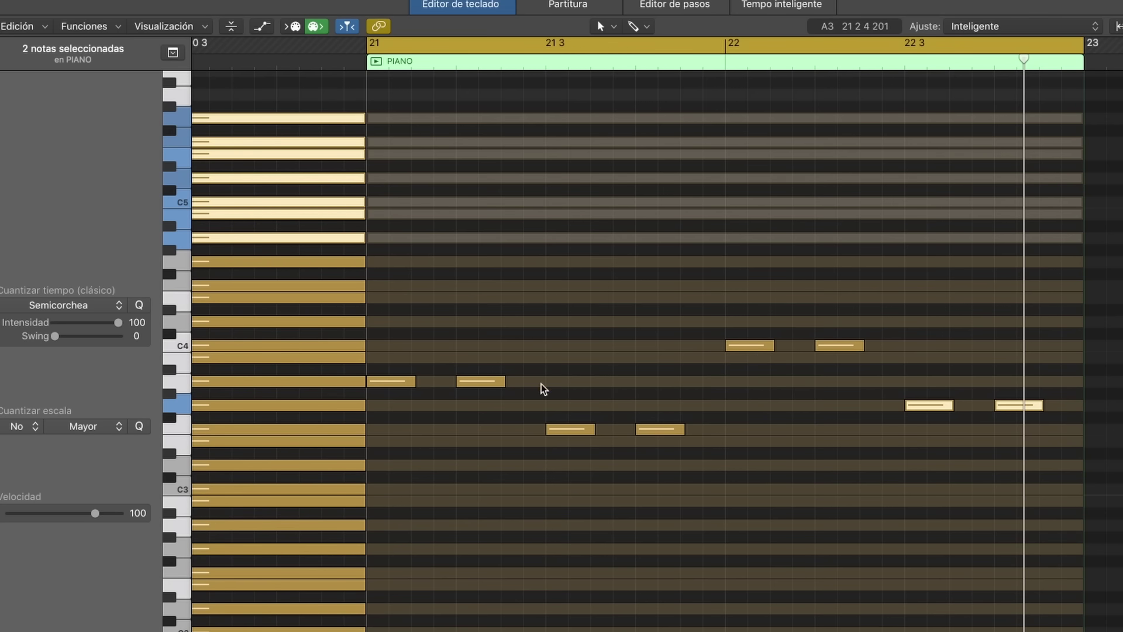
Rework the rhythm in bar 21 of the PIANO region into three A3 notes and three F3 notes, shortening the last two F3 notes
key("space")
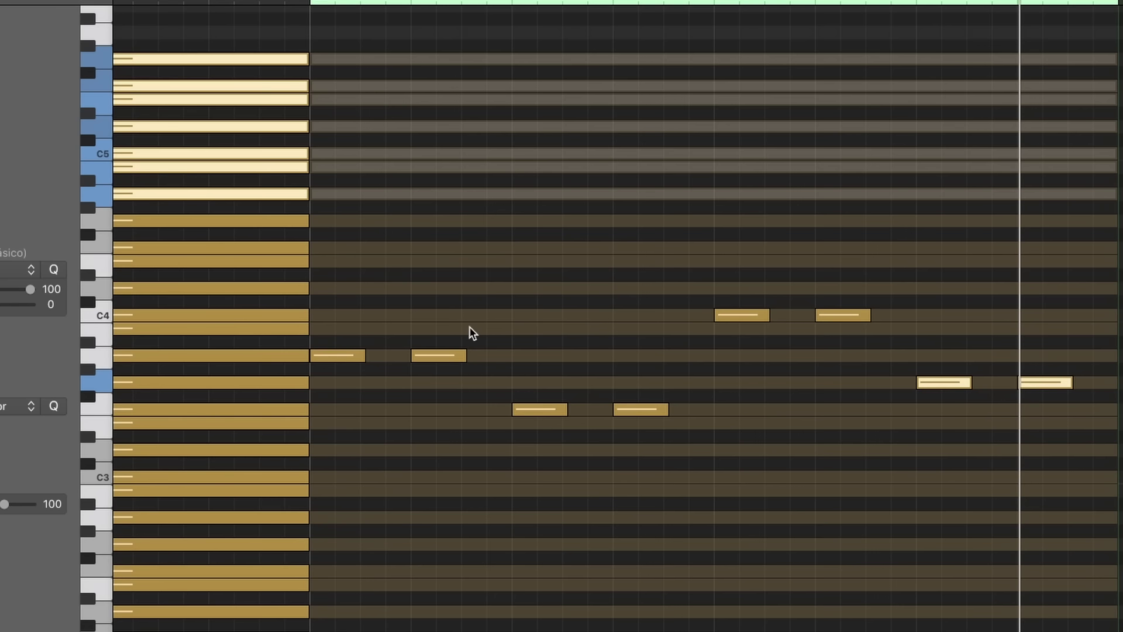
left_click(430, 337)
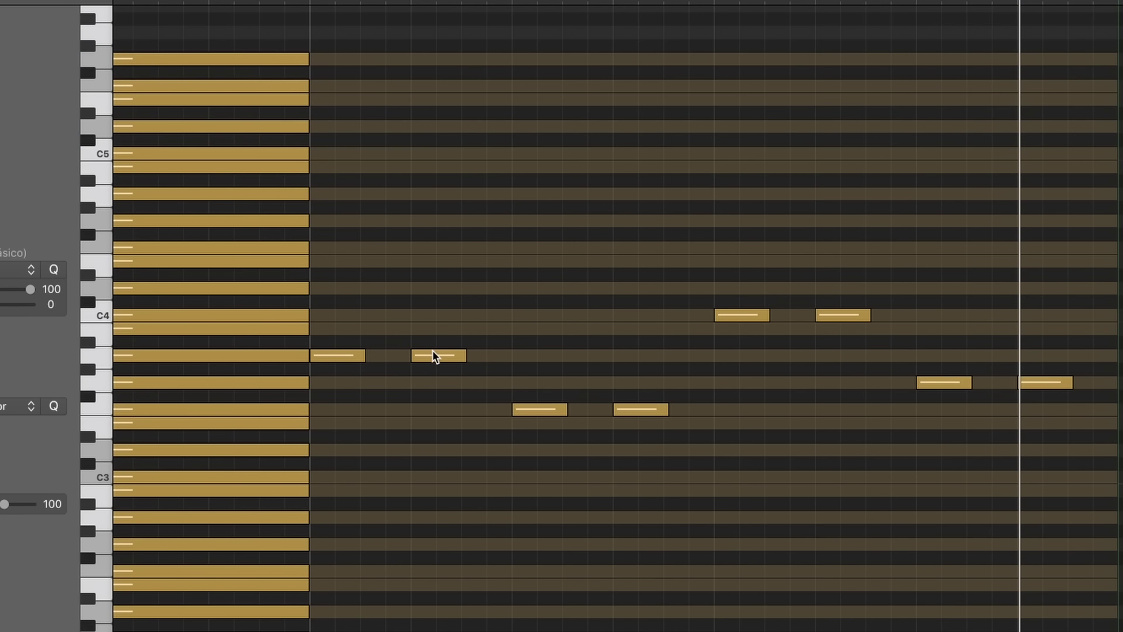
left_click_drag(431, 353, 494, 358)
key("space")
left_click_drag(534, 409, 557, 409)
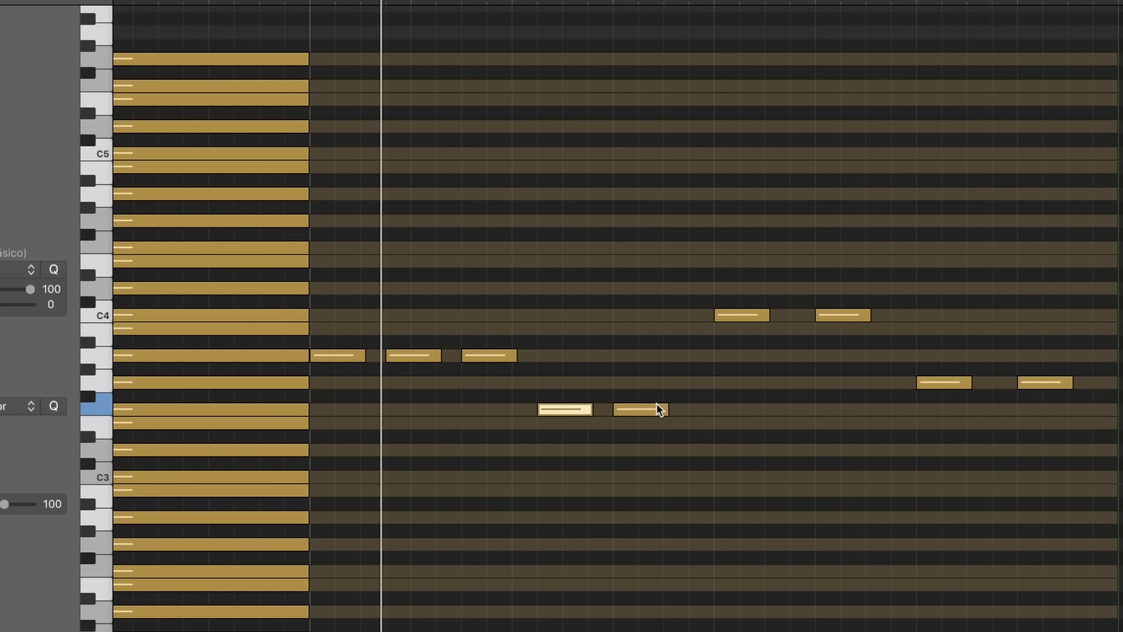
left_click_drag(665, 409, 692, 416)
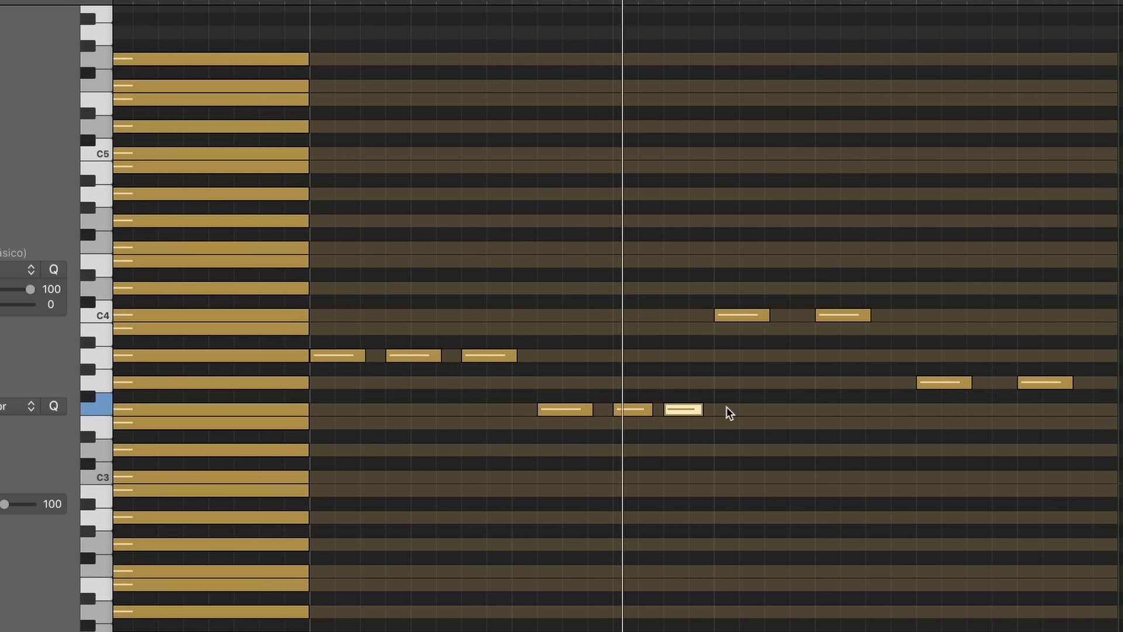
Rework the rhythm in bar 22 of the PIANO region into three C4 and three G3 notes, shortening the last two, and play it
left_click_drag(829, 316, 883, 321)
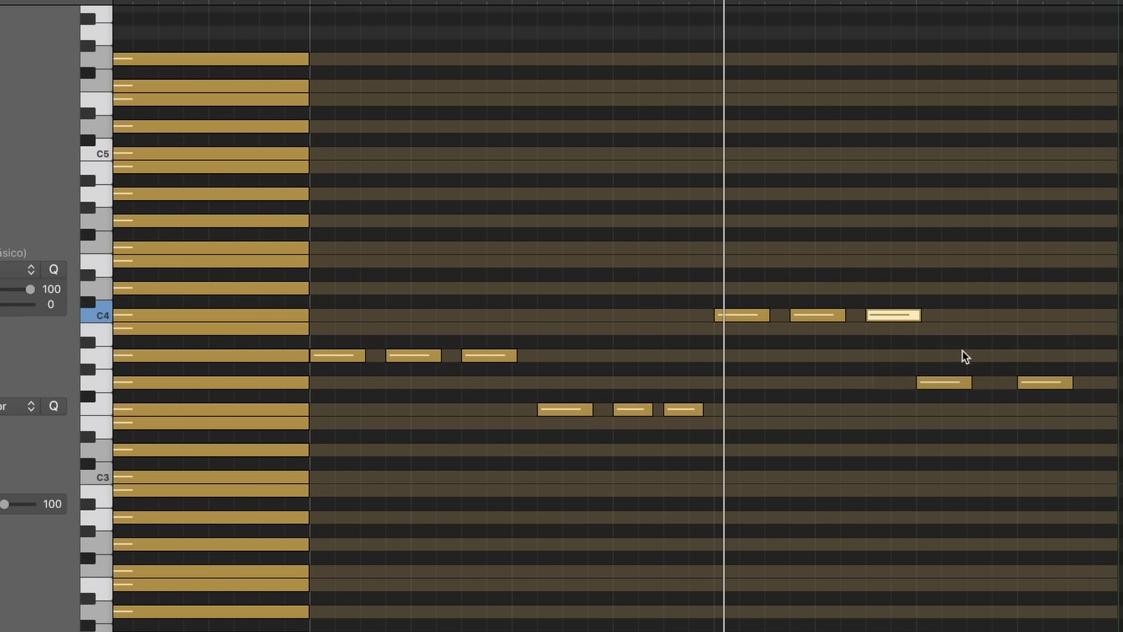
left_click_drag(940, 386, 966, 385)
mouse_move(1073, 383)
left_mouse_down()
mouse_move(1058, 384)
mouse_move(1089, 381)
left_mouse_up()
key("space")
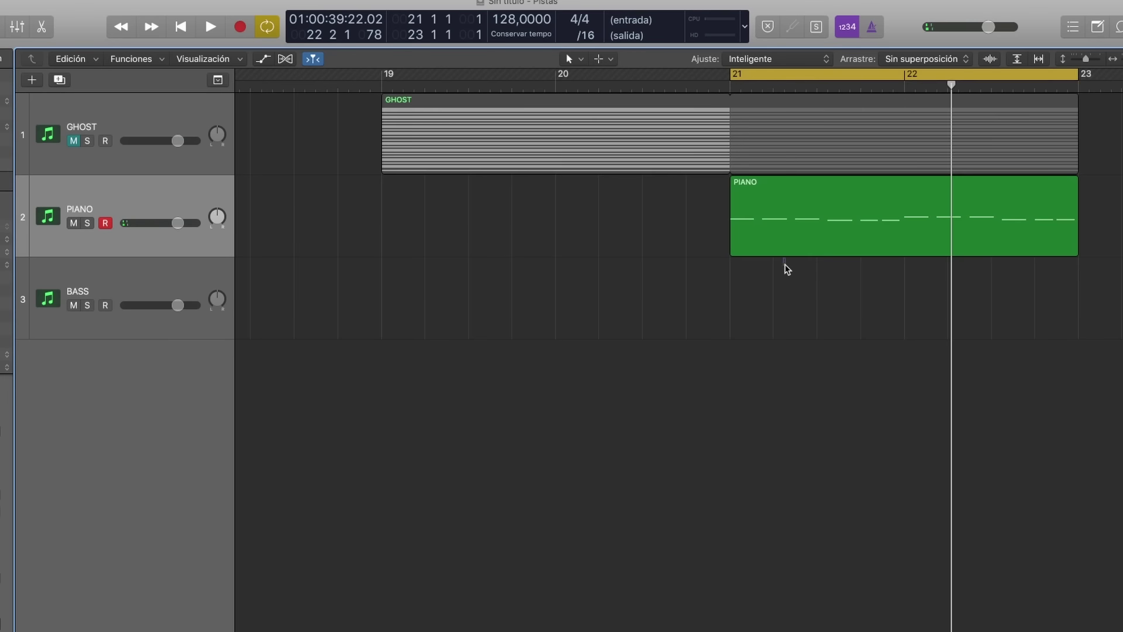
Copy the PIANO region onto the BASS track at bar 21, and solo the BASS track for playback
left_click_drag(784, 248, 726, 301)
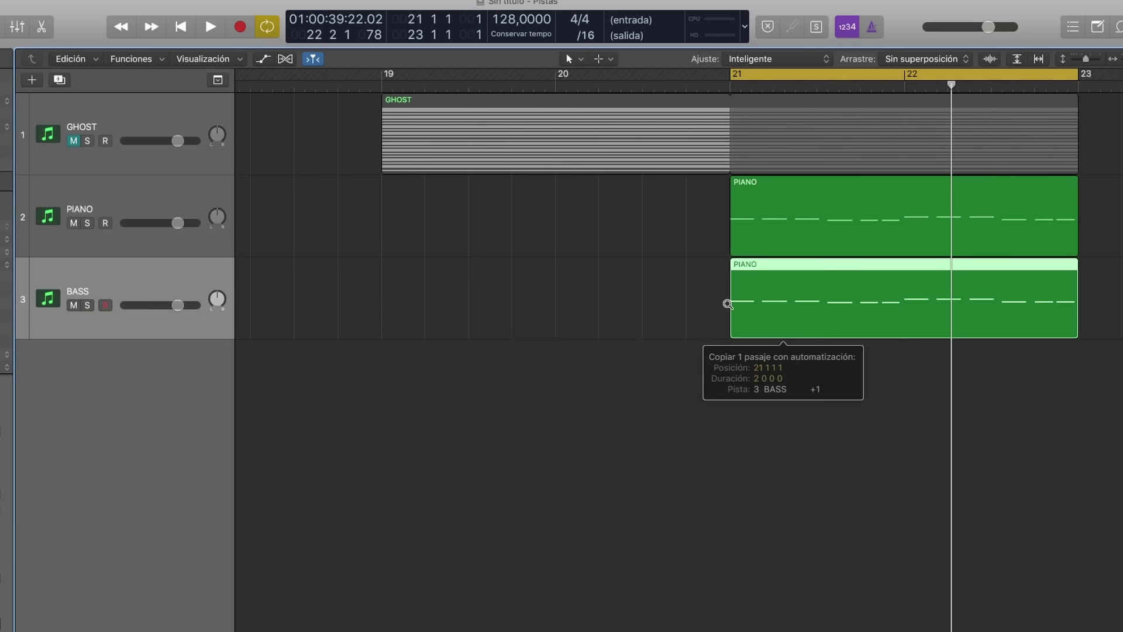
left_click(87, 305)
key("space")
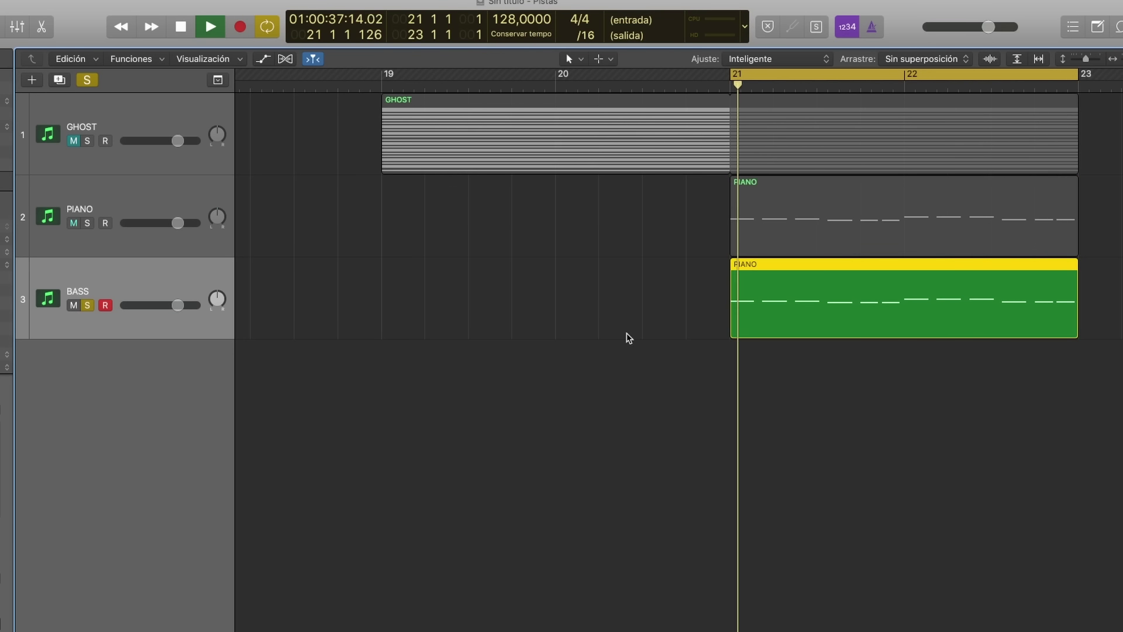
Transpose all 12 notes of the region on the BASS track down one octave, and listen to the result
double_click(852, 306)
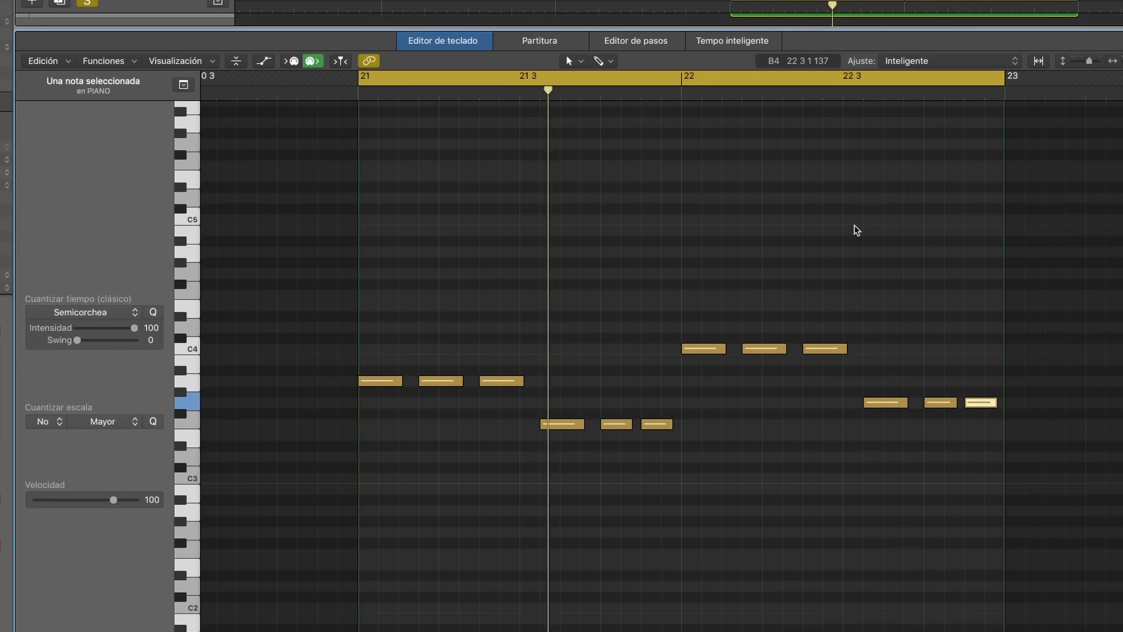
key("space")
left_click(973, 246)
left_click_drag(1120, 302, 376, 468)
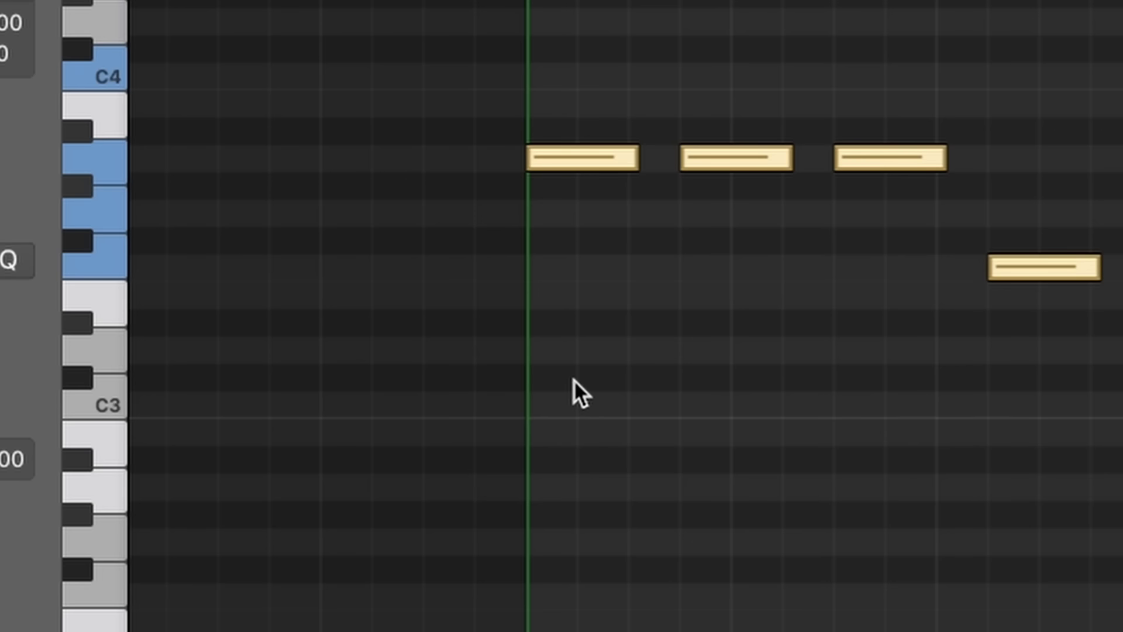
key("alt+shift+Down")
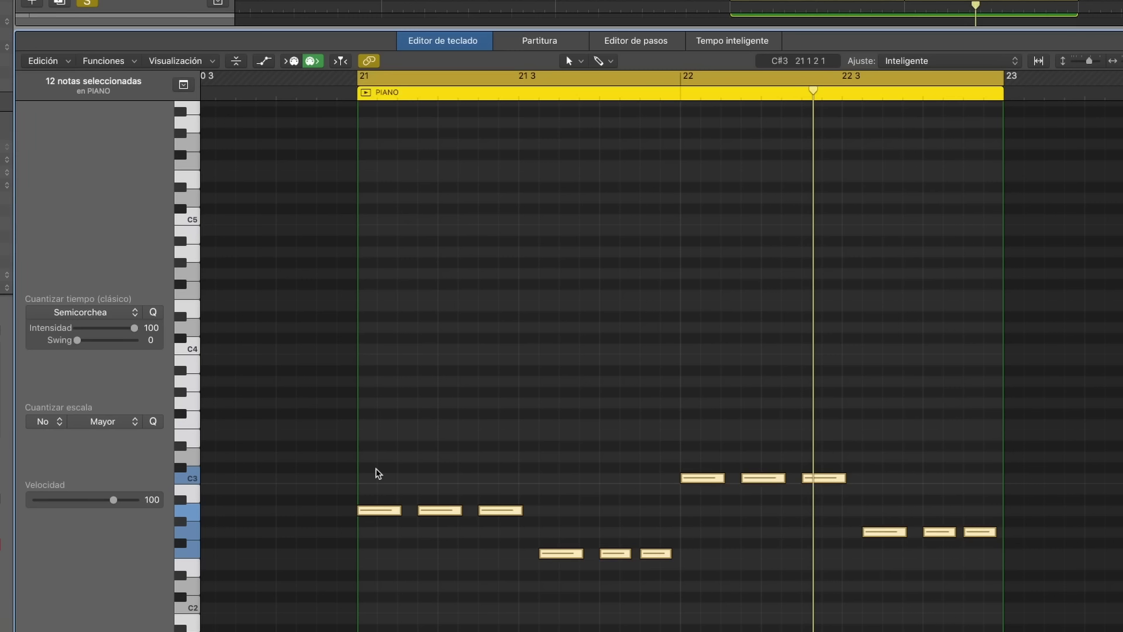
key("space")
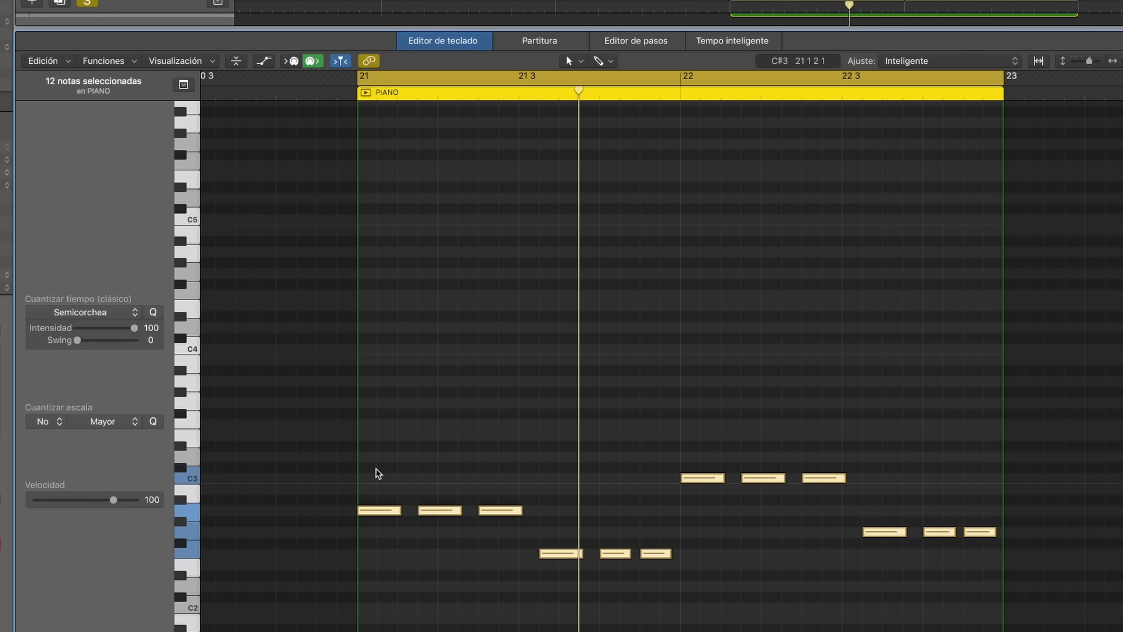
key("space")
key("space")
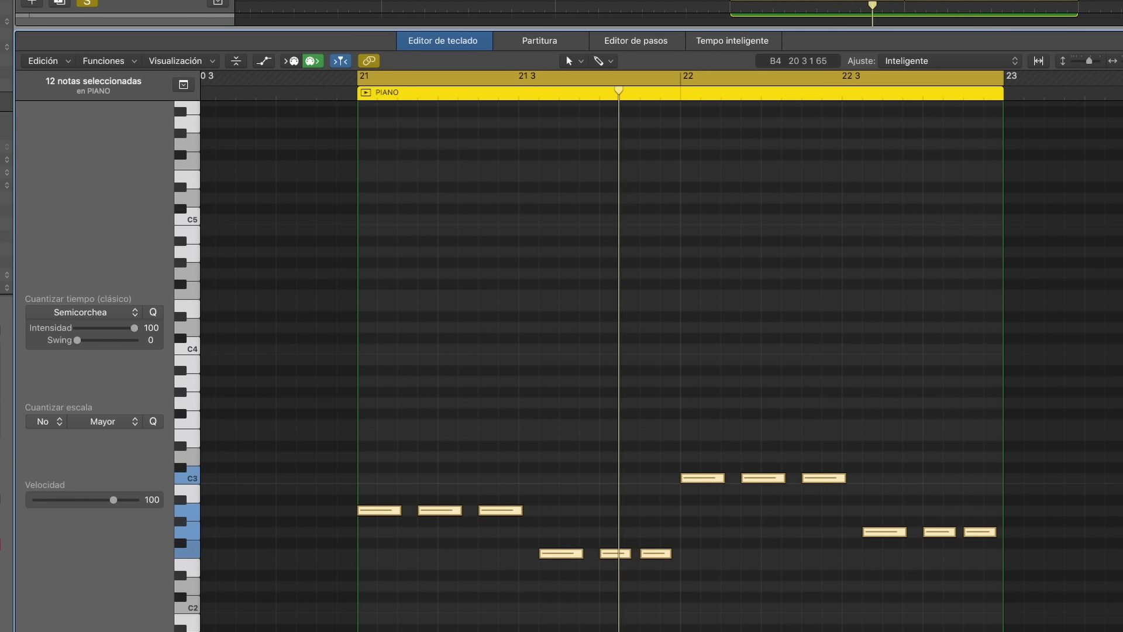
key("space")
Solo the PIANO track alongside BASS and open the keyboard editor for adding chord notes
key("e")
left_click(87, 232)
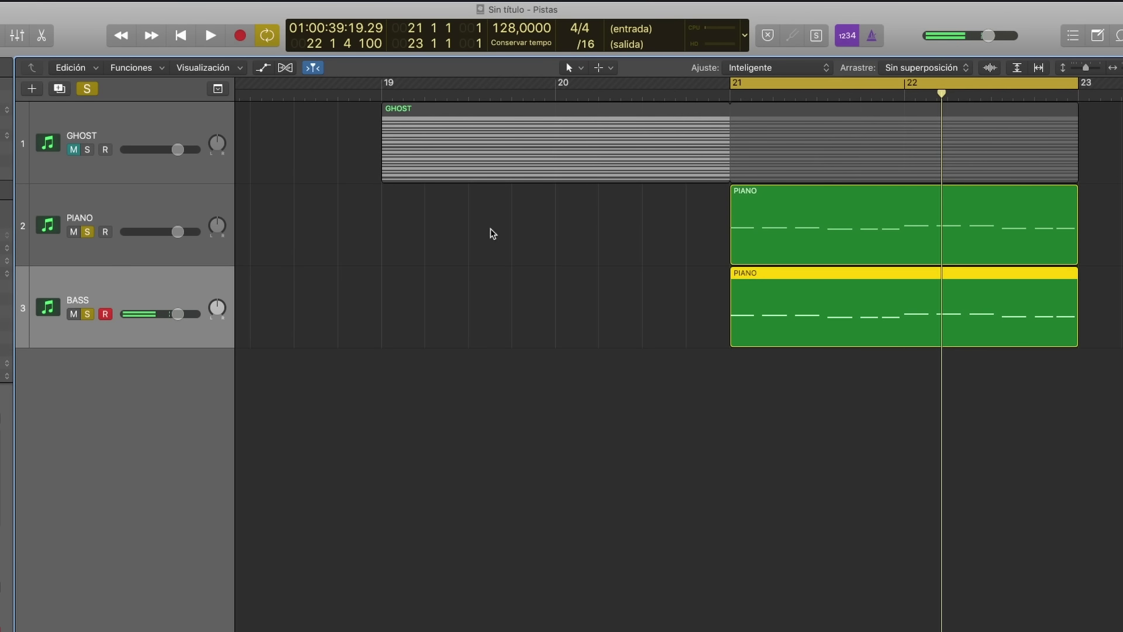
key("e")
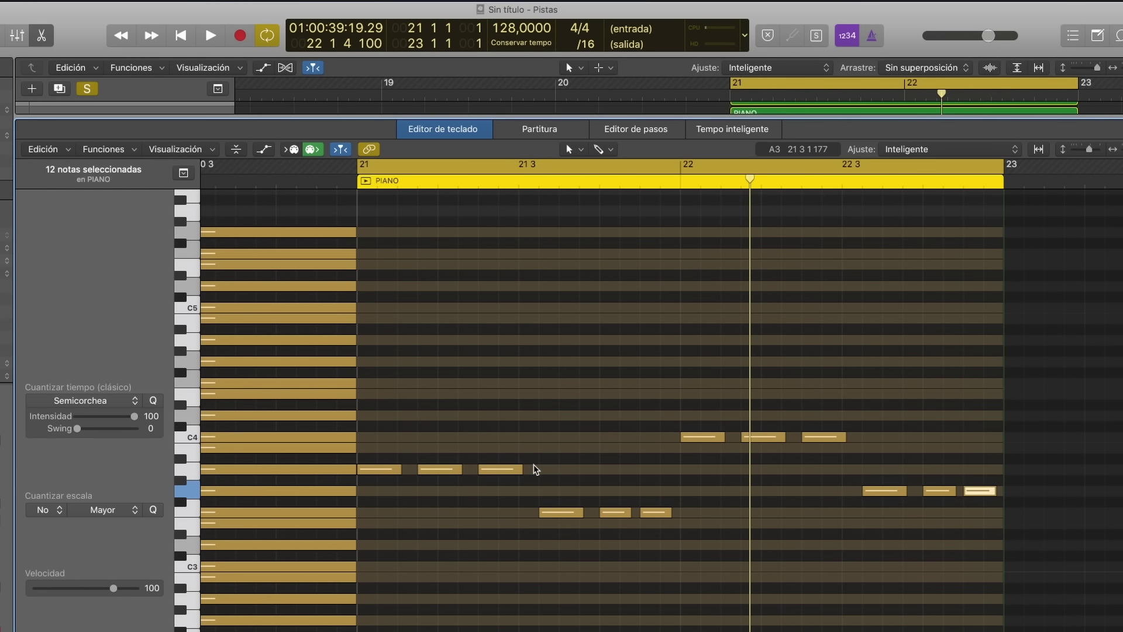
Stack bar 21 chords in the PIANO region by copying the A3 notes to C4 and E4, and the F3 notes to A3 and C4
left_click_drag(541, 459, 372, 436)
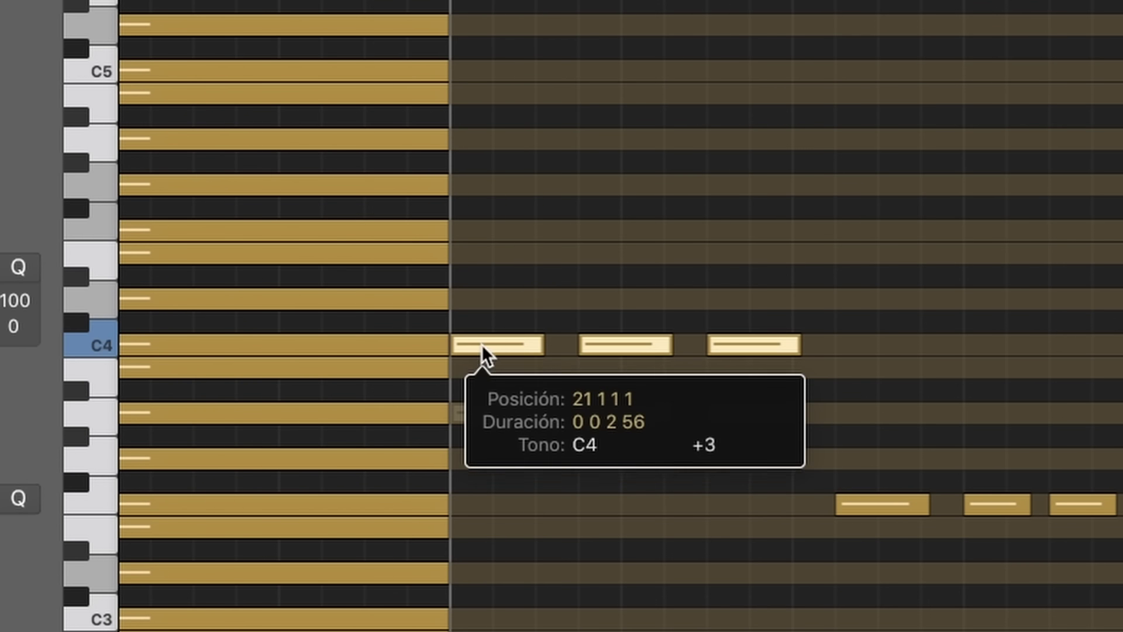
left_click_drag(482, 343, 486, 252)
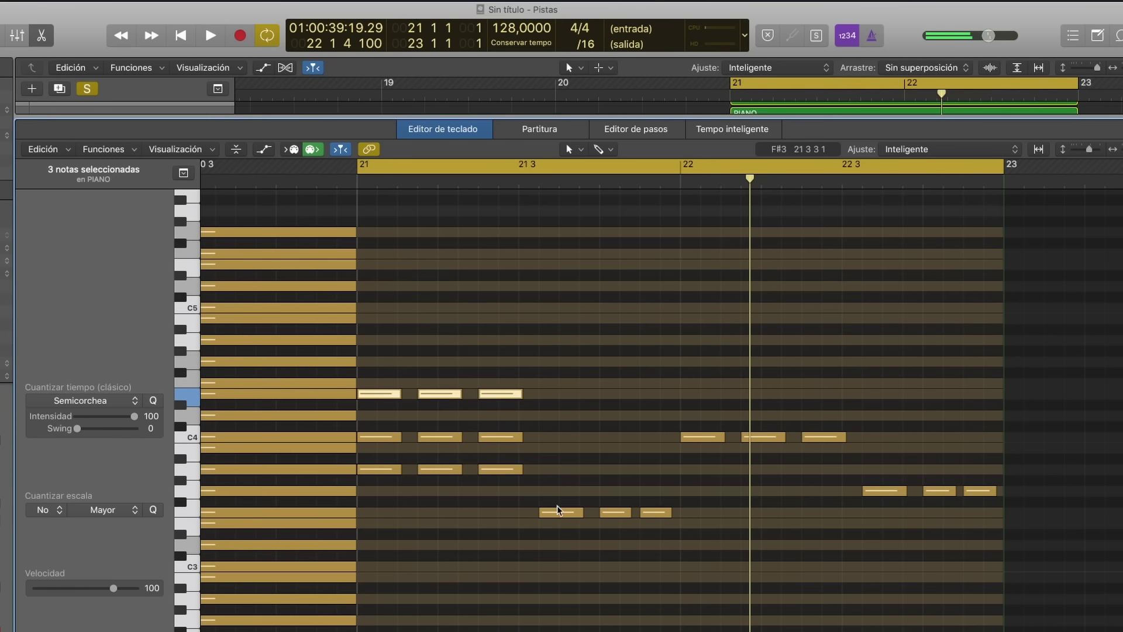
left_click_drag(527, 489, 670, 533)
left_click_drag(560, 512, 558, 437)
Stack bar 22 chords by copying the C4 notes to E4 and G4 and the G3 notes to B3 and D4, and play them
left_click_drag(699, 402, 904, 459)
left_click_drag(696, 439, 693, 360)
left_click_drag(866, 470, 992, 512)
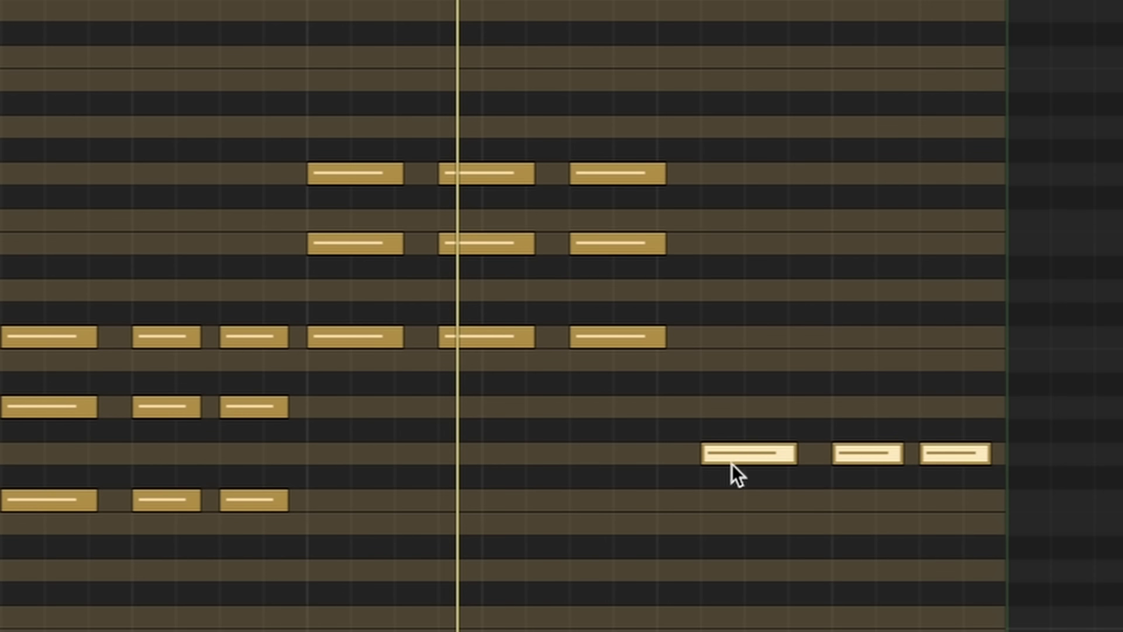
left_click_drag(731, 462, 731, 280)
key("space")
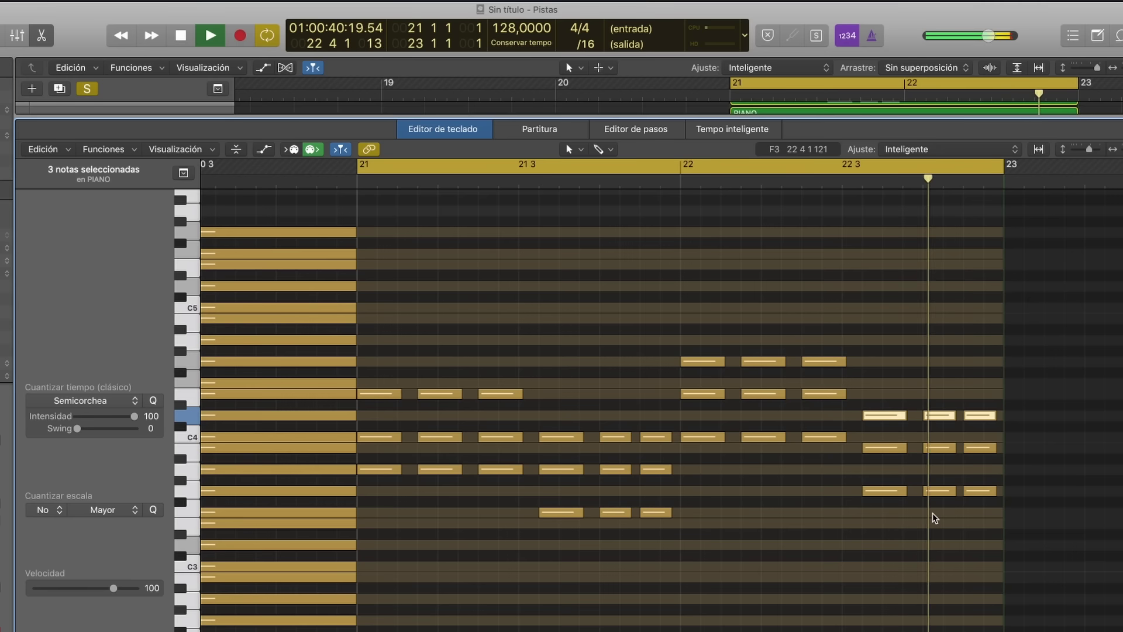
key("space")
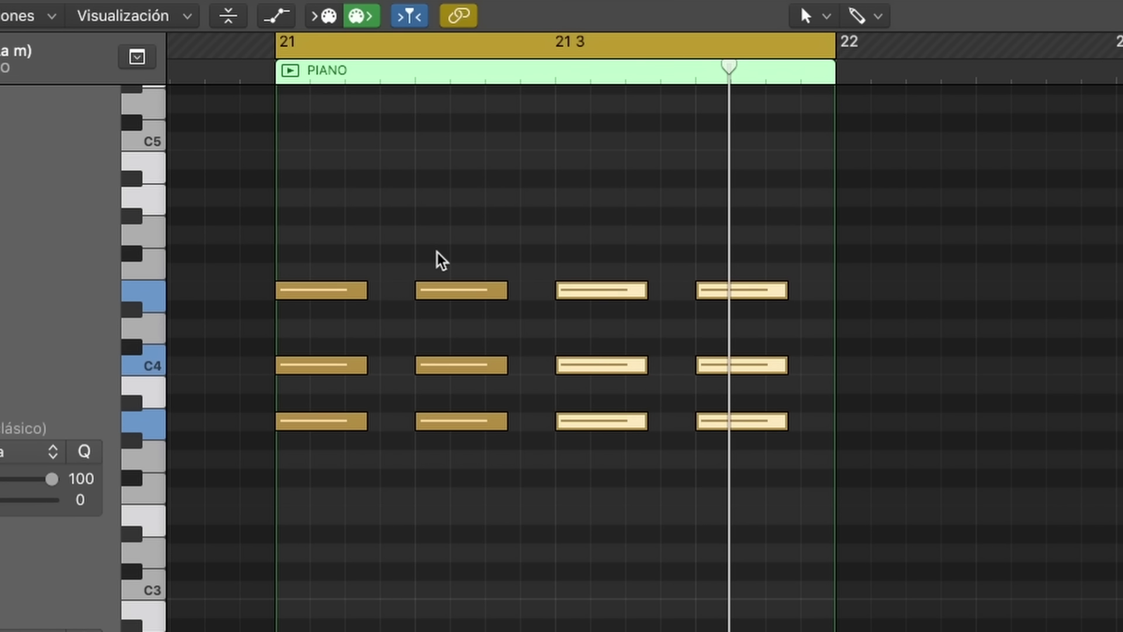
Invert the repeated A minor chord in bar 21 by transposing its four E4 notes down one octave to E3
left_click(293, 431)
left_click_drag(292, 431, 325, 299)
left_click_drag(321, 245, 772, 309)
key("alt+shift+Down")
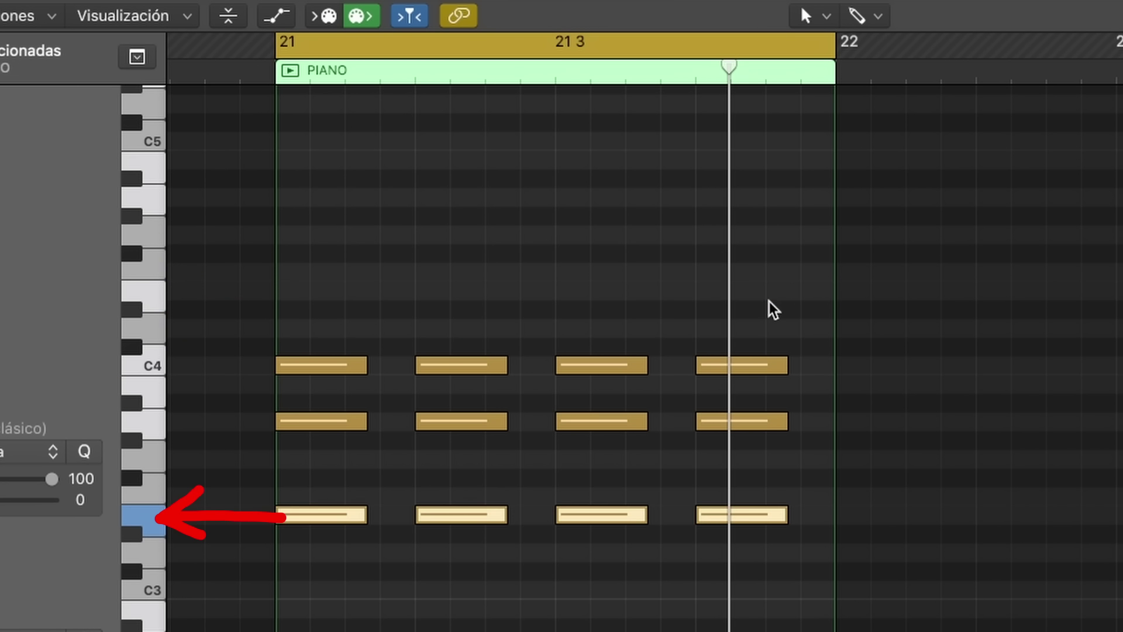